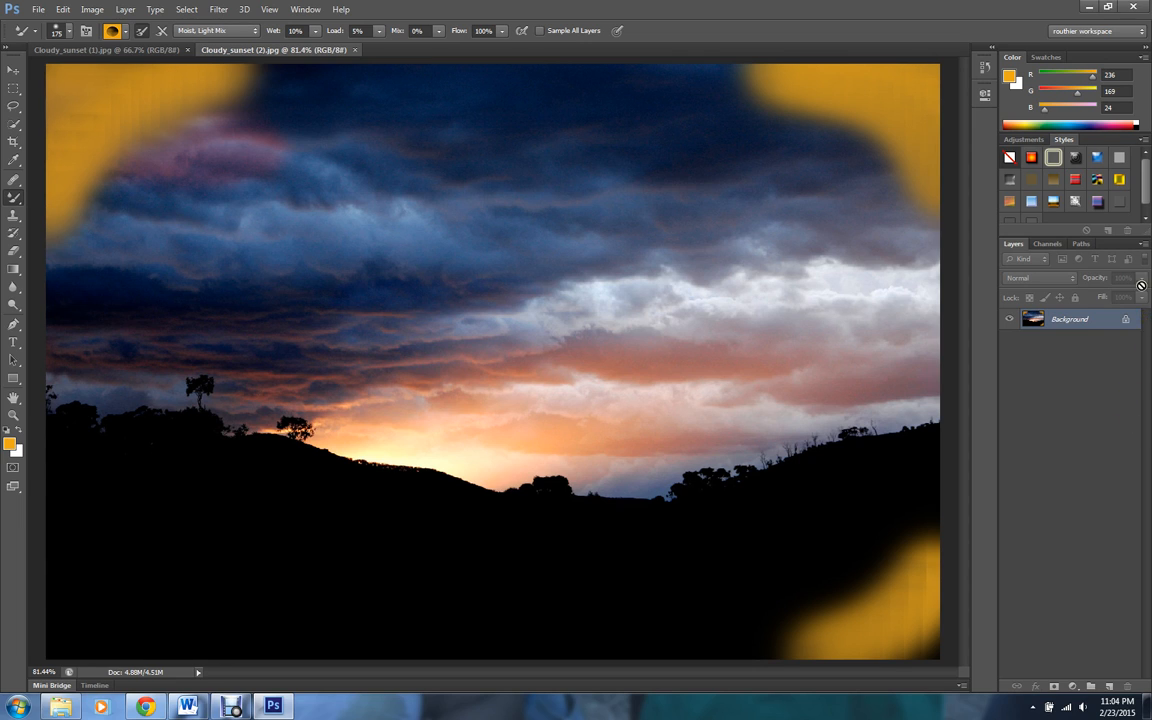
# Zoom in on the sunset image in stages up to 400%.
pyautogui.click(269, 9)
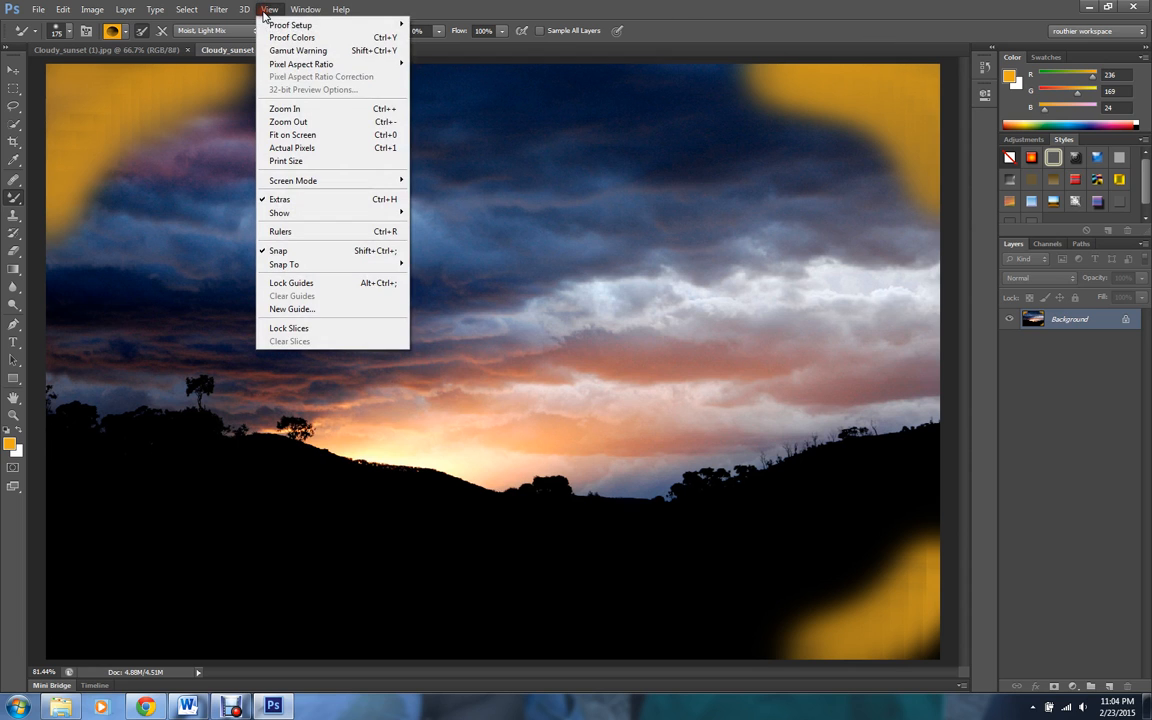
pyautogui.click(287, 112)
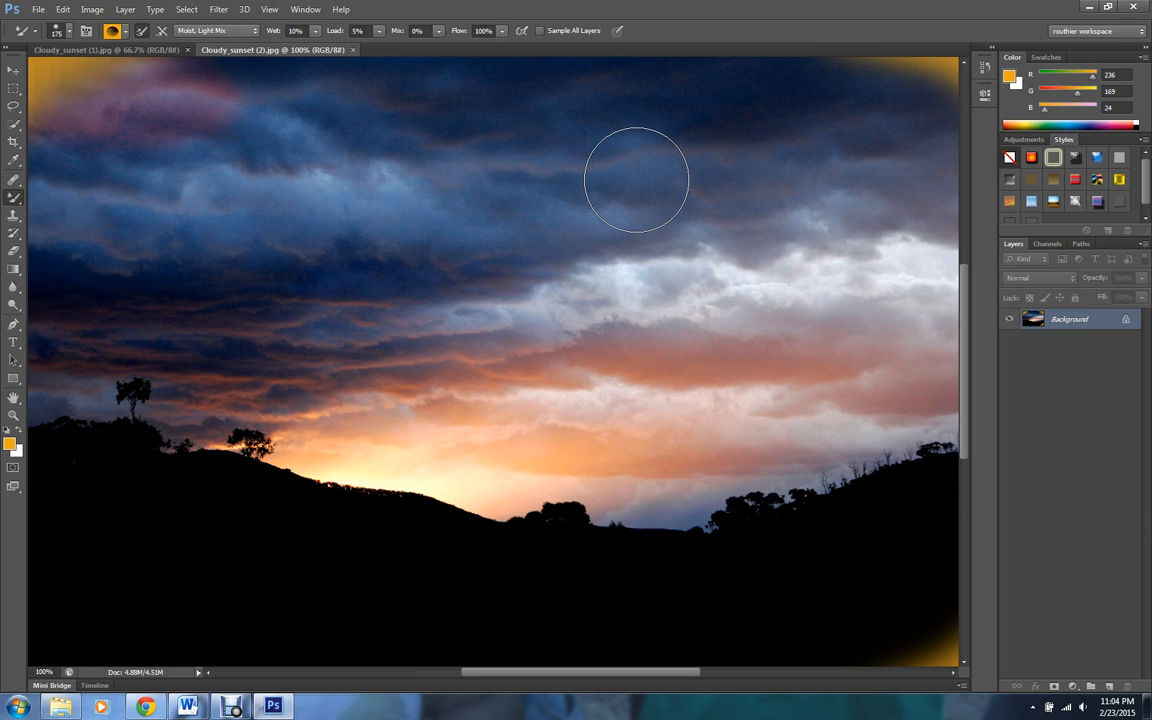
pyautogui.hotkey('ctrl', '+')
pyautogui.hotkey('ctrl', '+')
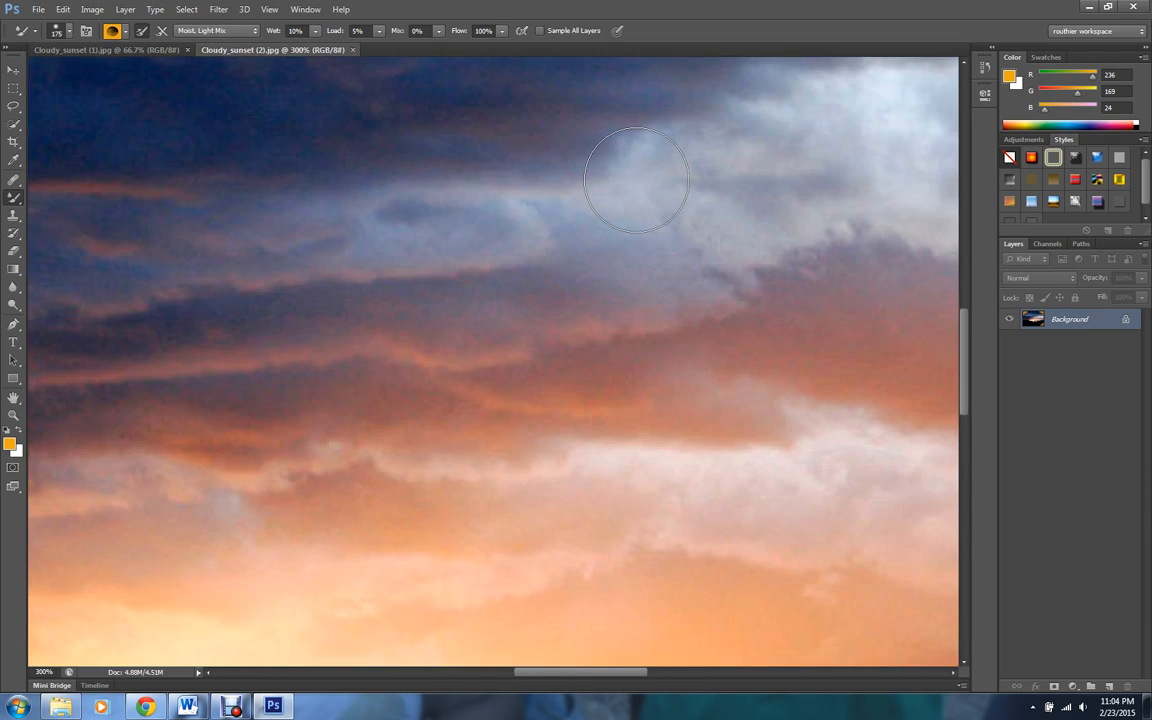
pyautogui.hotkey('ctrl', '+')
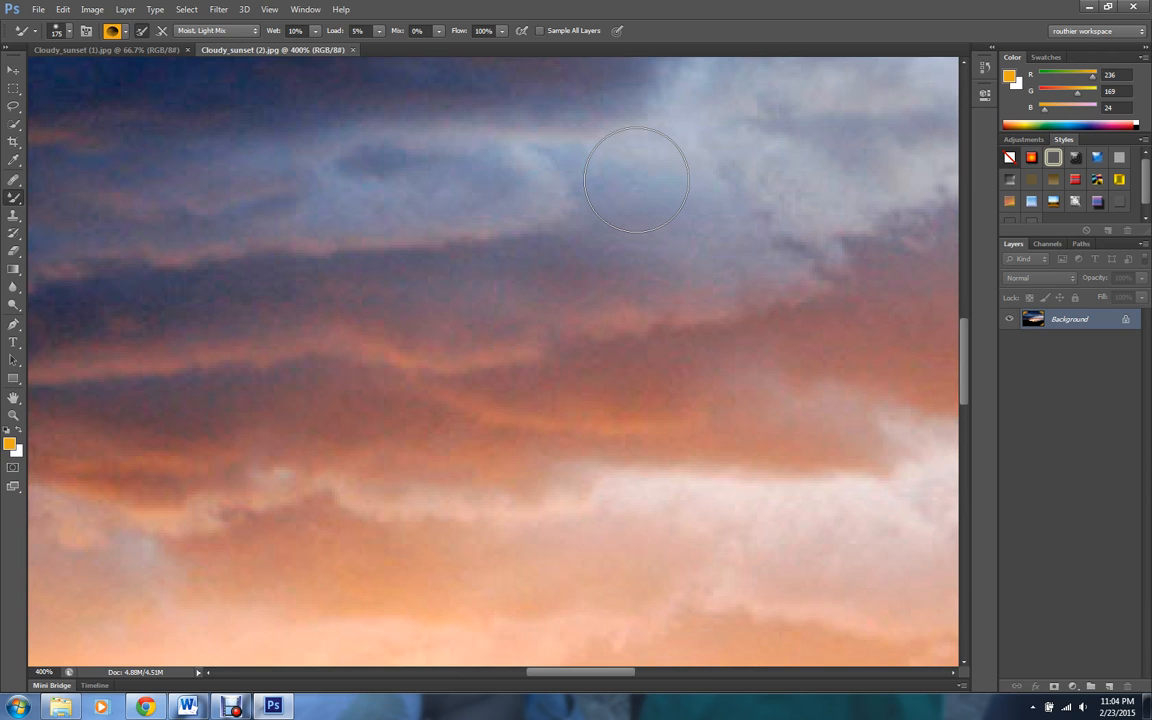
# Zoom the sunset image out to 50%, then fit the whole image on screen.
pyautogui.hotkey('ctrl', '-')
pyautogui.hotkey('ctrl', '-')
pyautogui.hotkey('ctrl', '-')
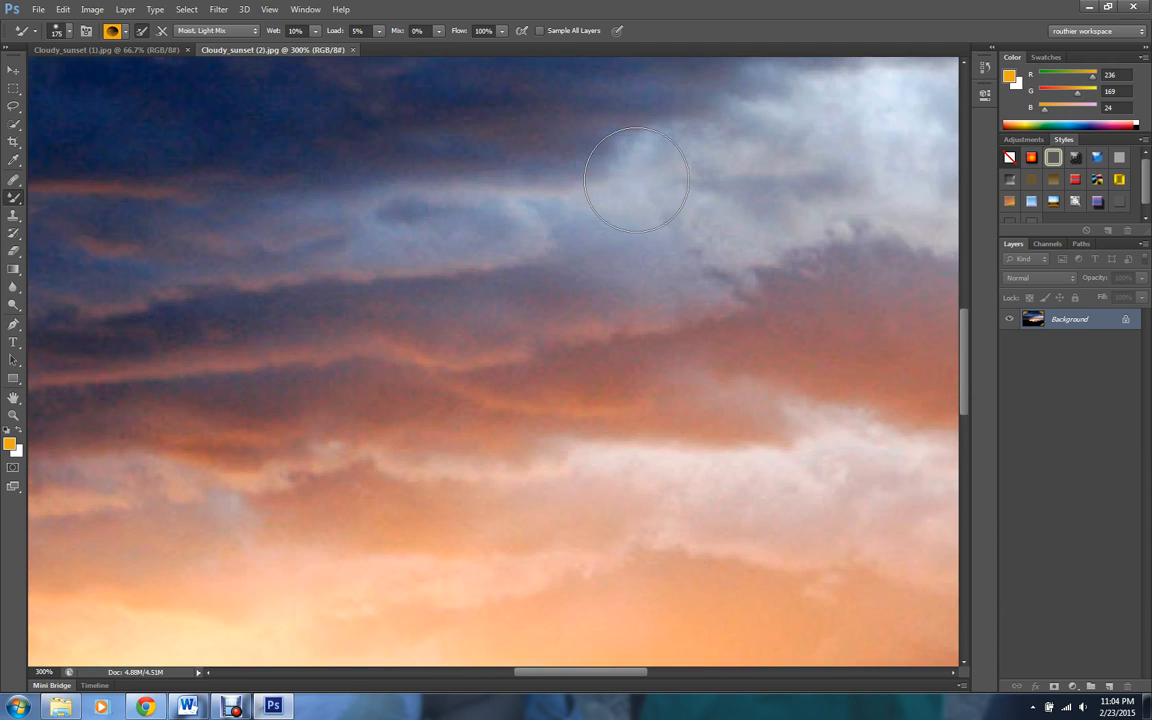
pyautogui.hotkey('ctrl', '-')
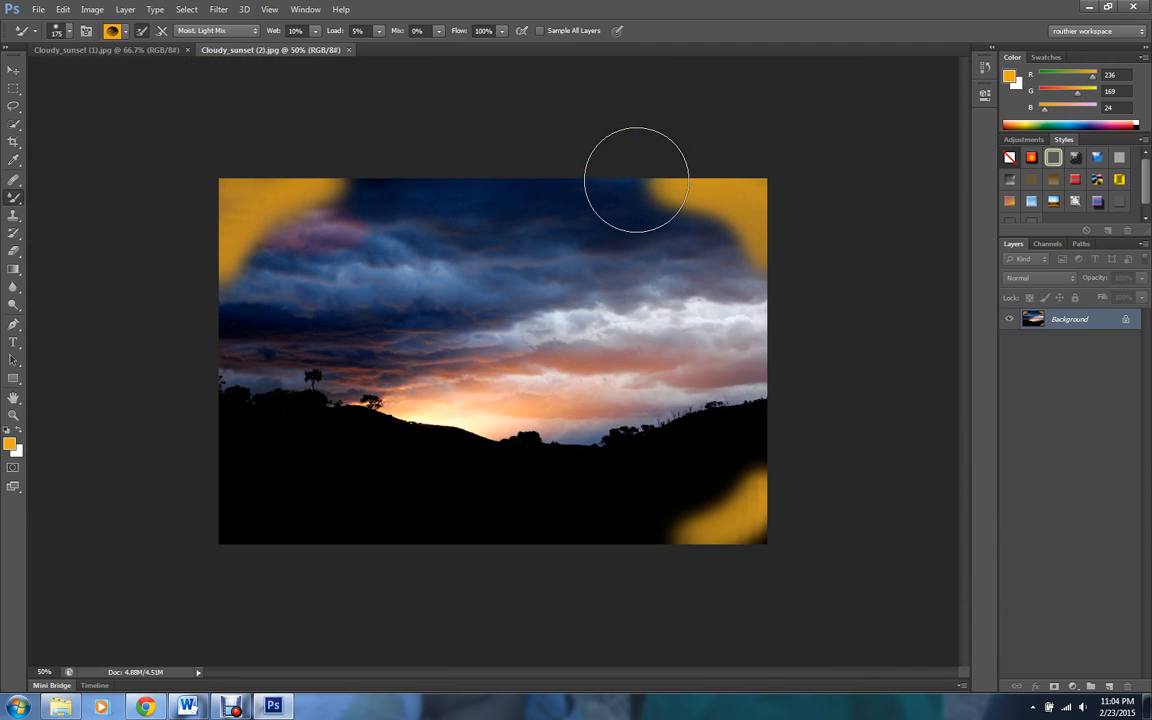
pyautogui.click(271, 10)
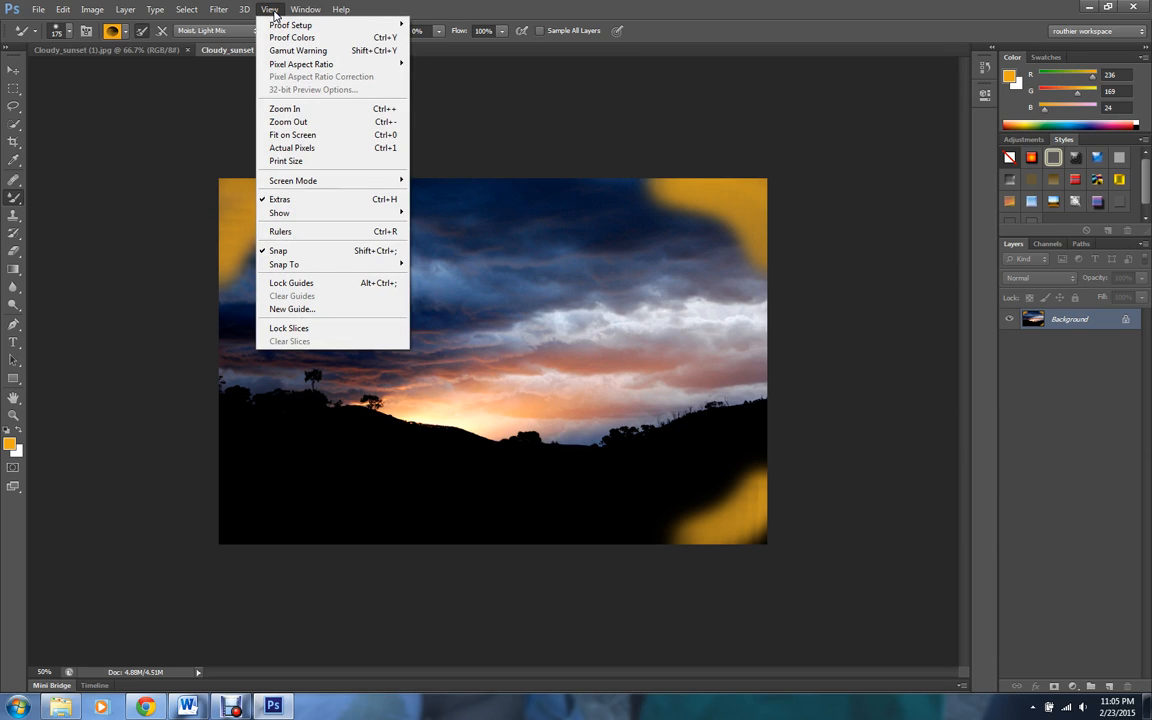
pyautogui.click(298, 138)
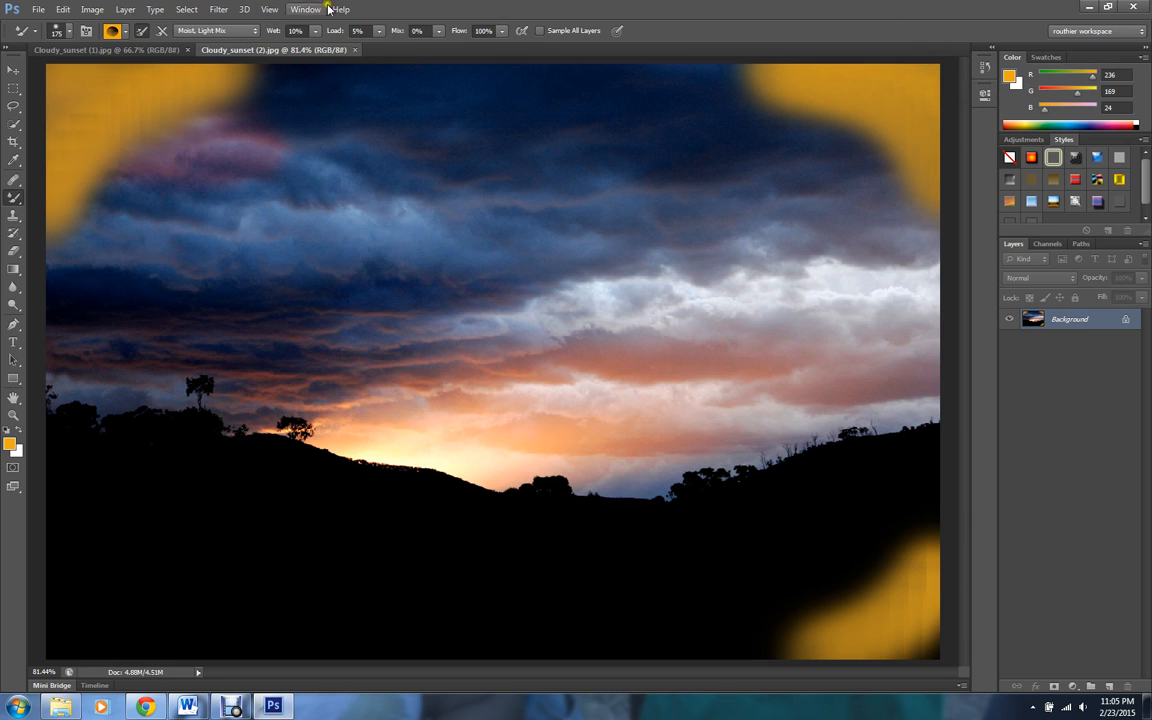
# Display the sunset image at actual pixels and shift the view slightly upward.
pyautogui.click(269, 9)
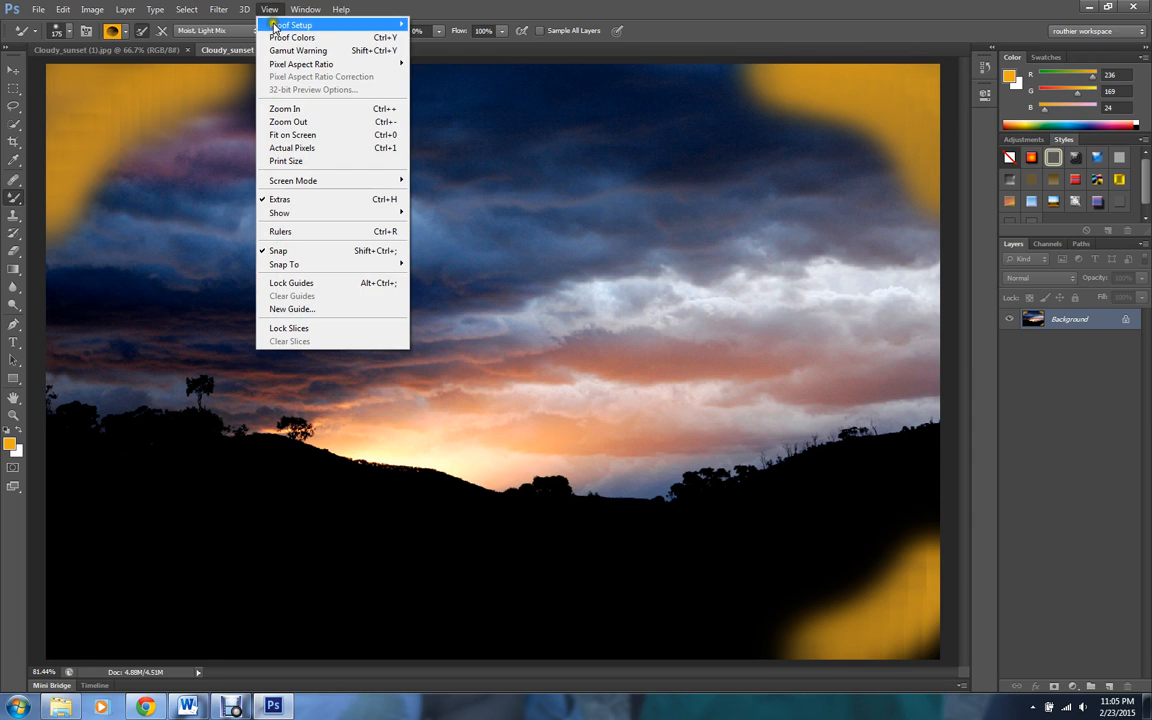
pyautogui.click(280, 149)
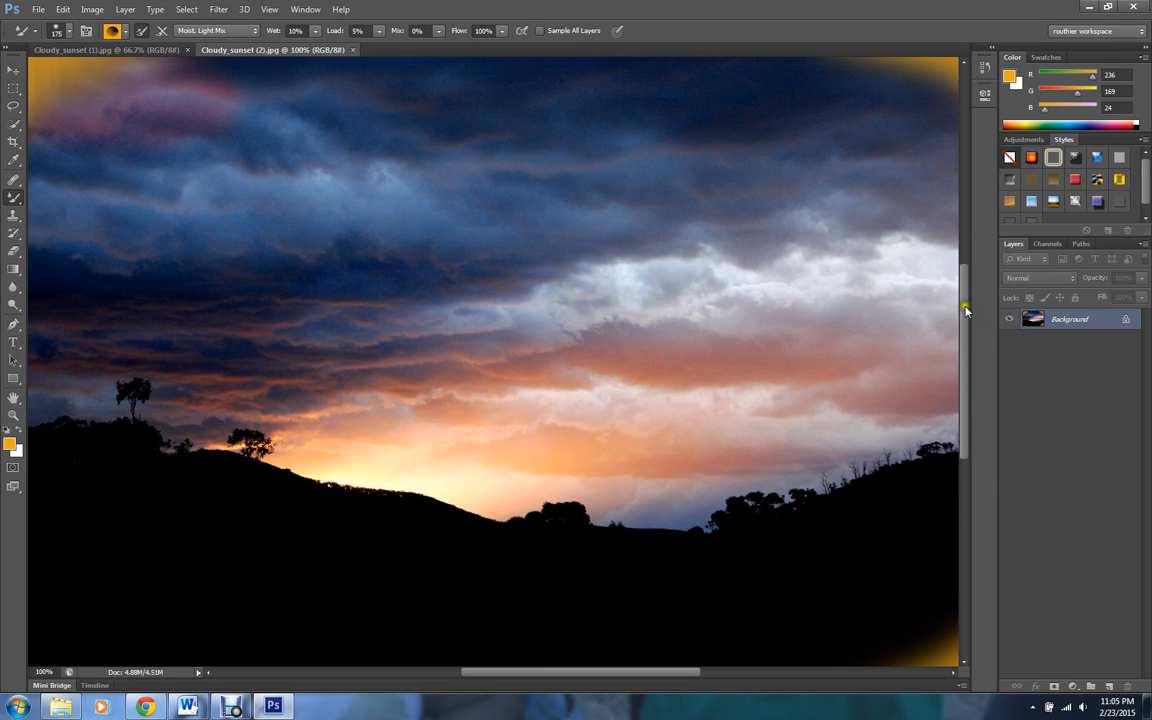
pyautogui.moveTo(965, 310)
pyautogui.mouseDown()
pyautogui.moveTo(962, 239)
pyautogui.moveTo(972, 237)
pyautogui.moveTo(995, 381)
pyautogui.moveTo(970, 303)
pyautogui.mouseUp()
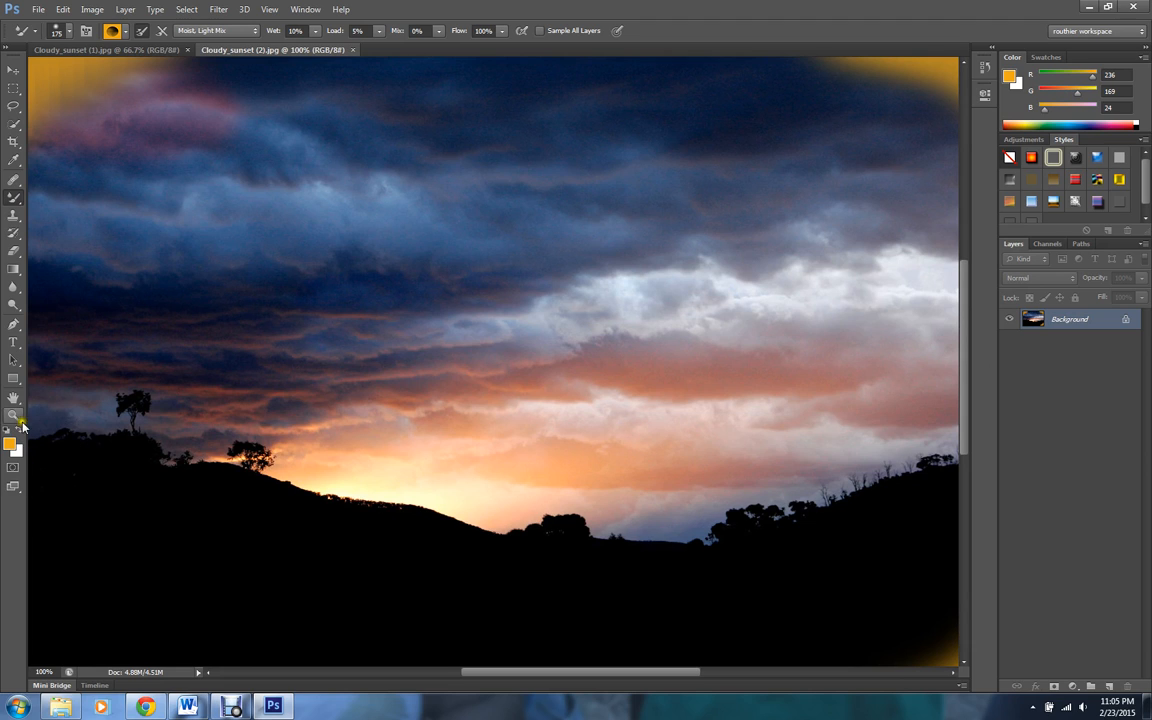
# Use the Zoom tool to magnify the pink clouds in the middle of the image to 300%.
pyautogui.click(13, 416)
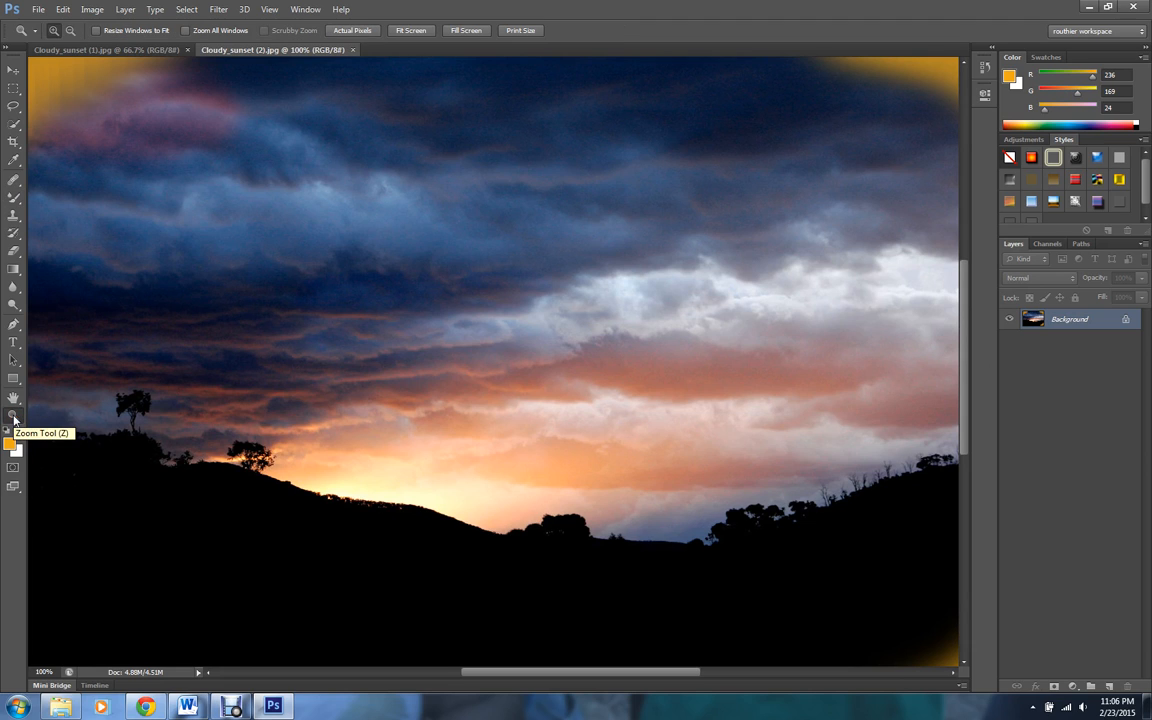
pyautogui.click(54, 33)
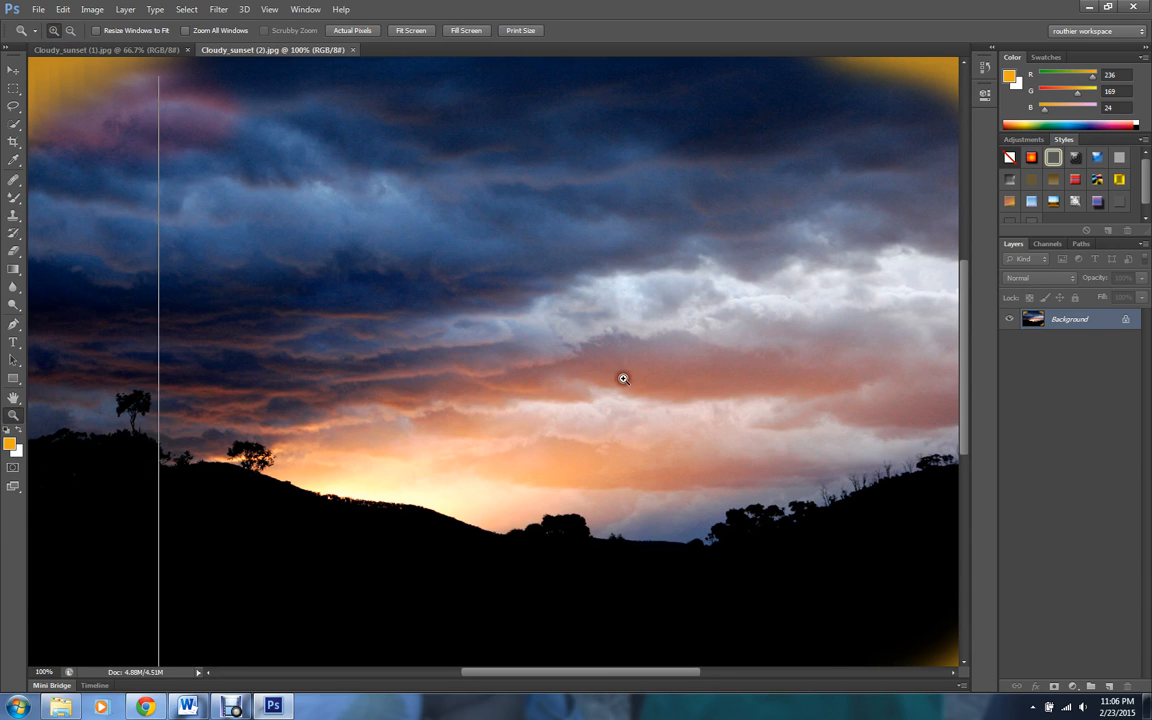
pyautogui.click(620, 380)
pyautogui.click(567, 363)
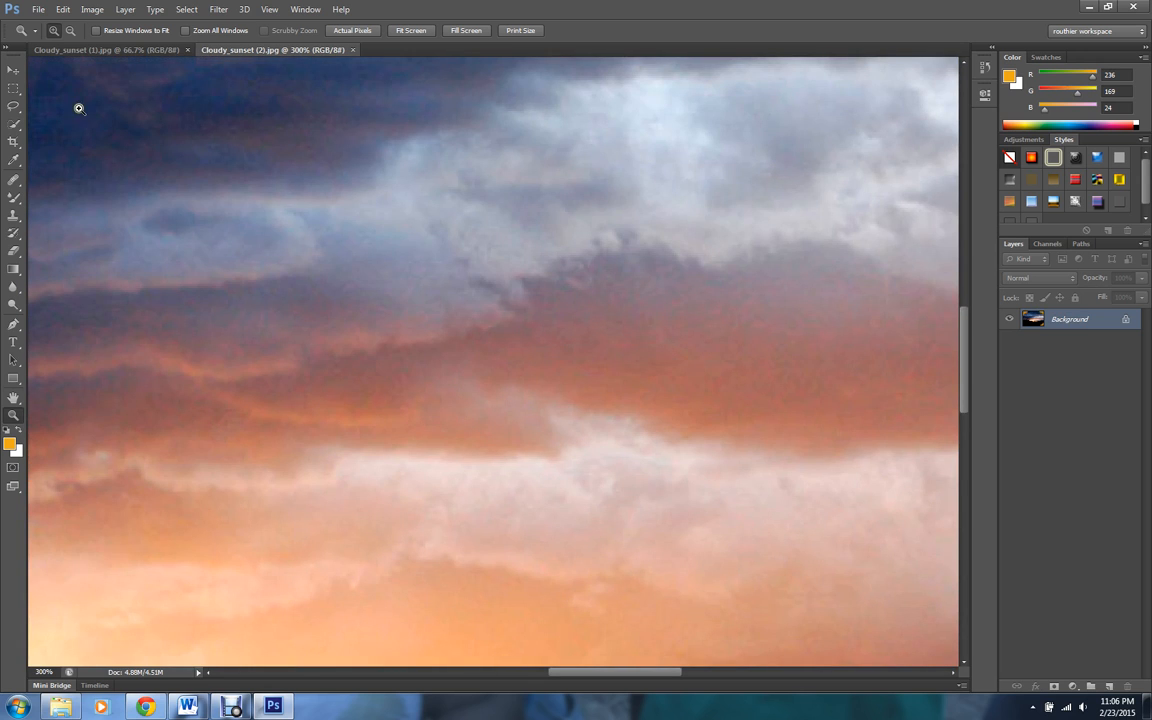
# Switch the Zoom tool to zooming out and reduce the view to 66.67%.
pyautogui.click(71, 31)
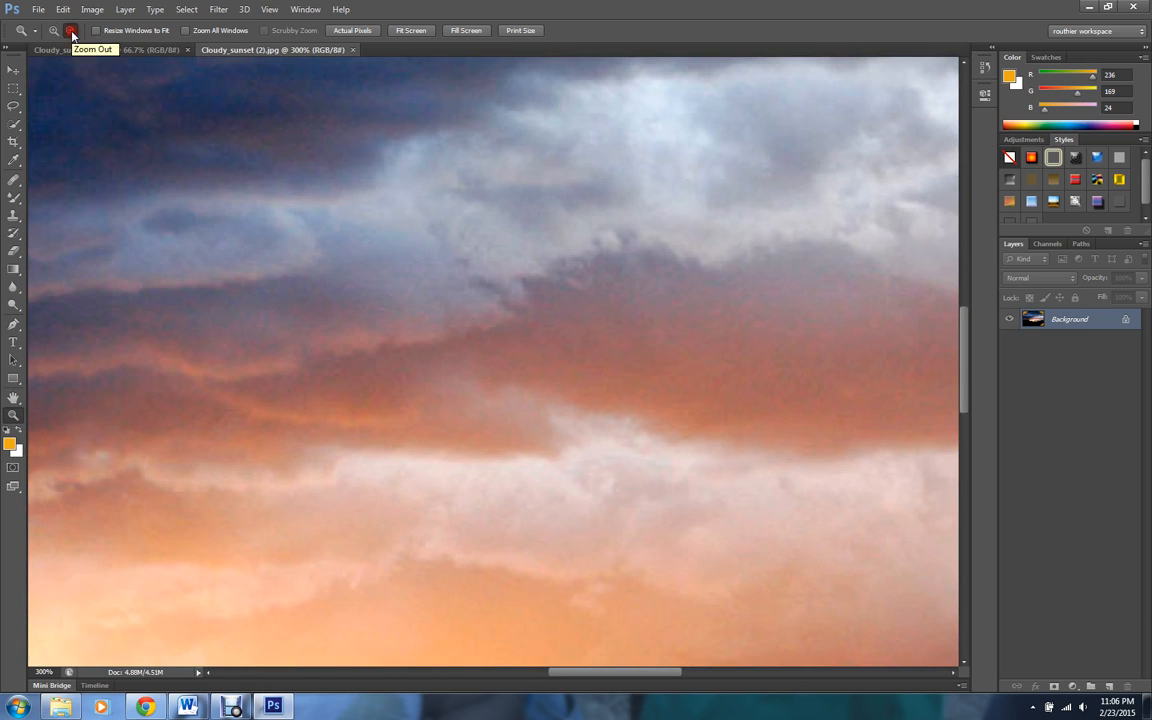
pyautogui.click(507, 286)
pyautogui.click(508, 287)
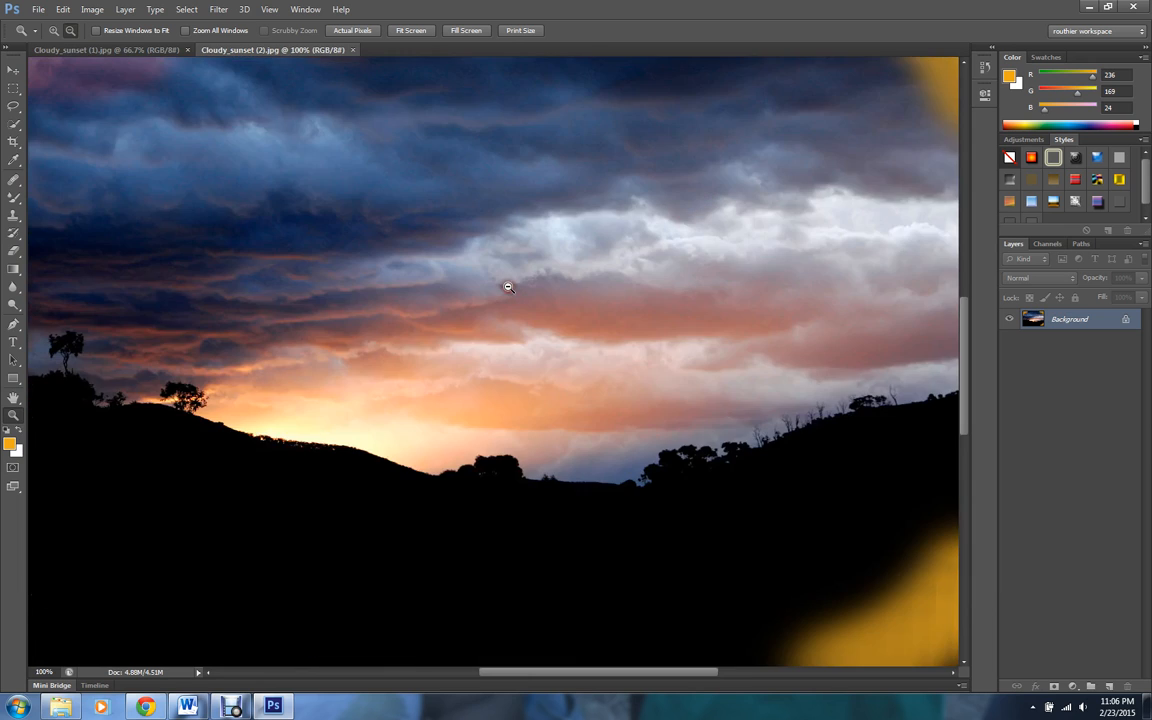
pyautogui.click(508, 287)
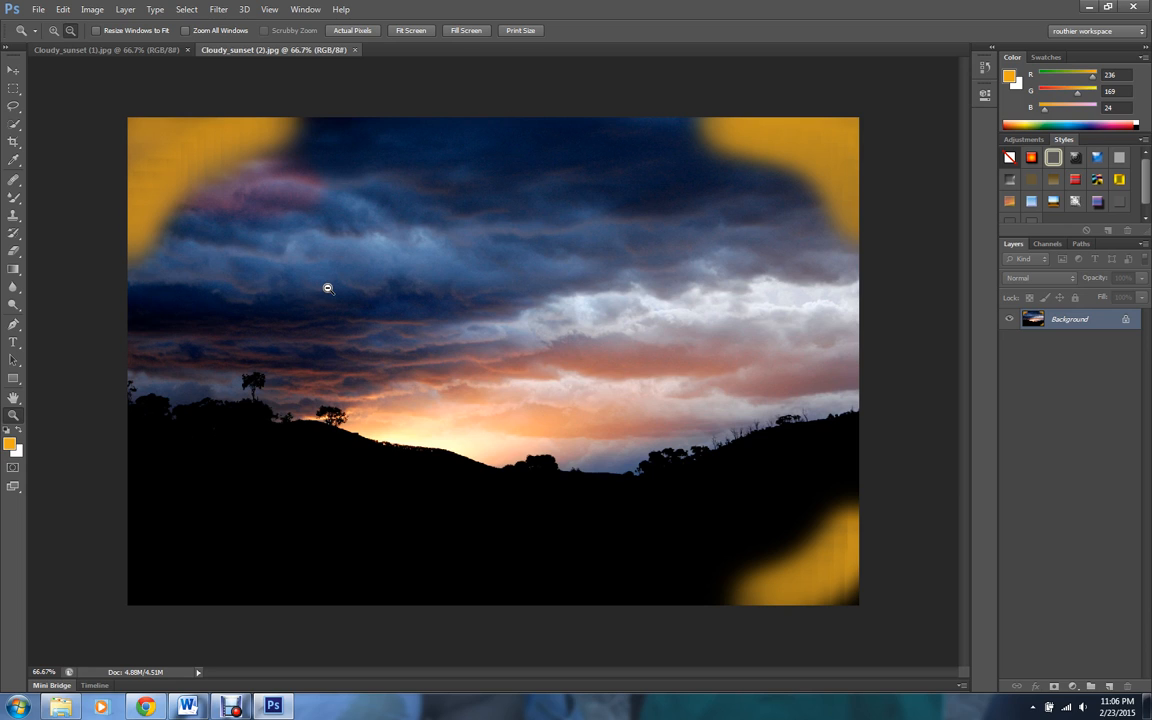
# Reduce the image view further with the Zoom tool to 33.33%.
pyautogui.press('alt')
pyautogui.press('alt')
pyautogui.press('alt')
pyautogui.press('alt')
pyautogui.click(425, 268)
pyautogui.click(425, 268)
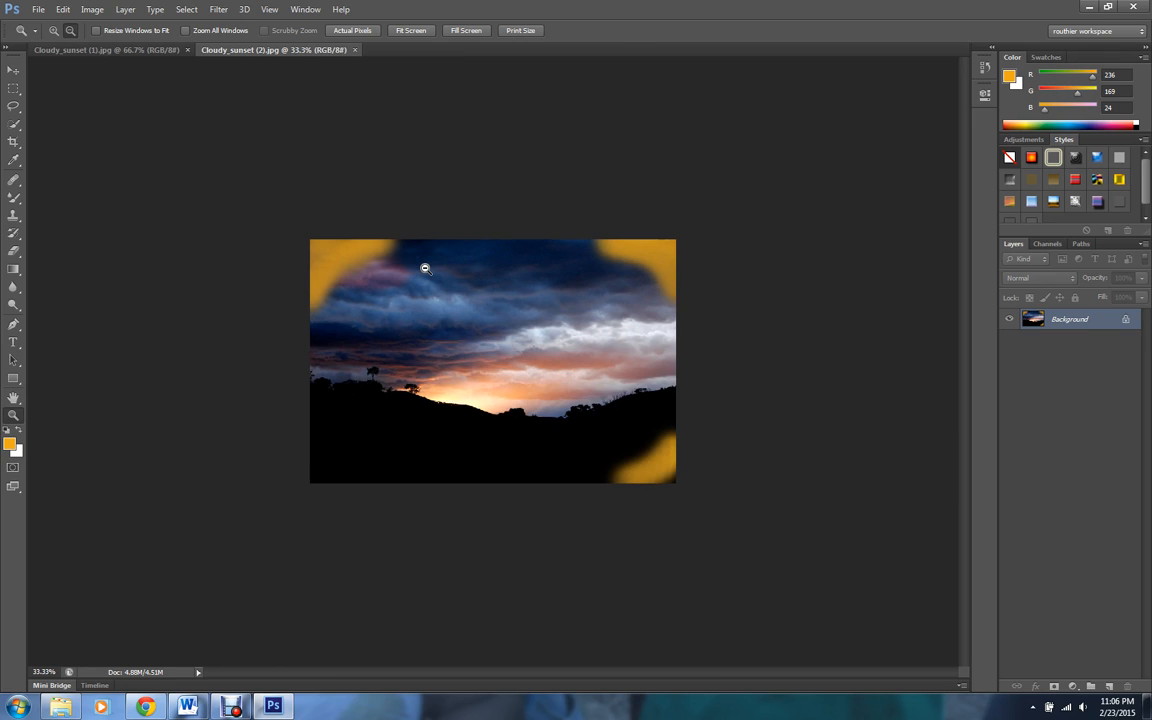
# Enlarge the view to 66.67%, then fit the whole image on screen.
pyautogui.hotkey('ctrl', '+')
pyautogui.hotkey('ctrl', '+')
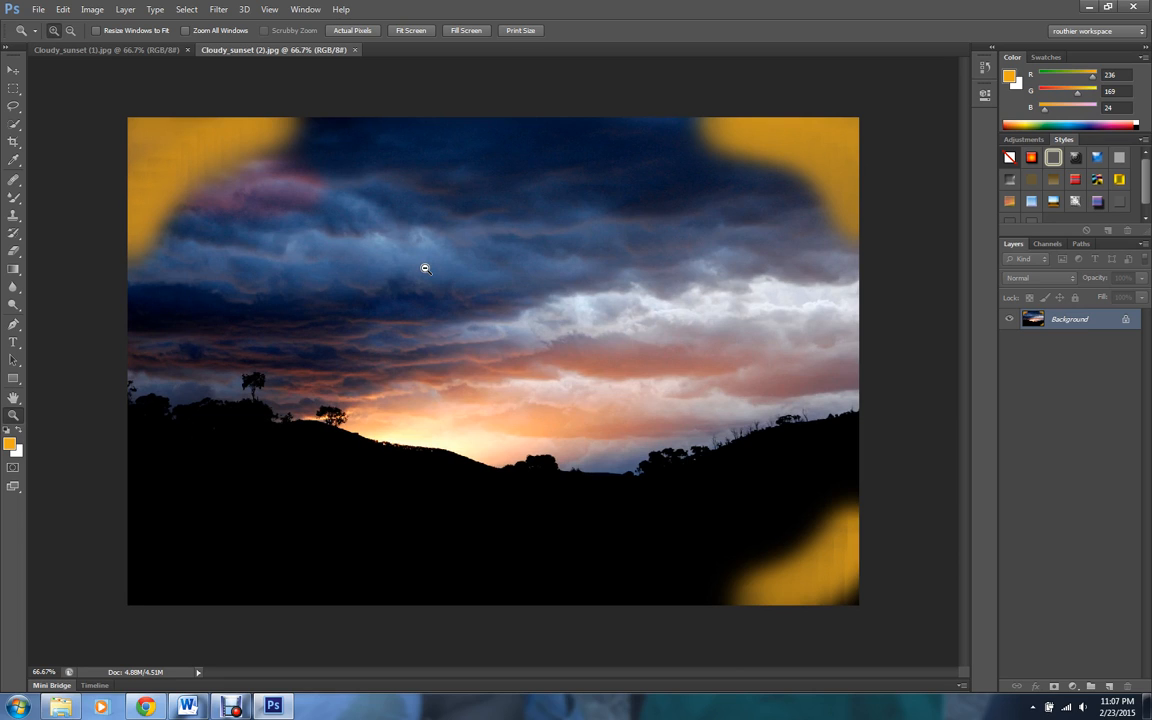
pyautogui.press('alt')
pyautogui.click(270, 9)
pyautogui.click(302, 139)
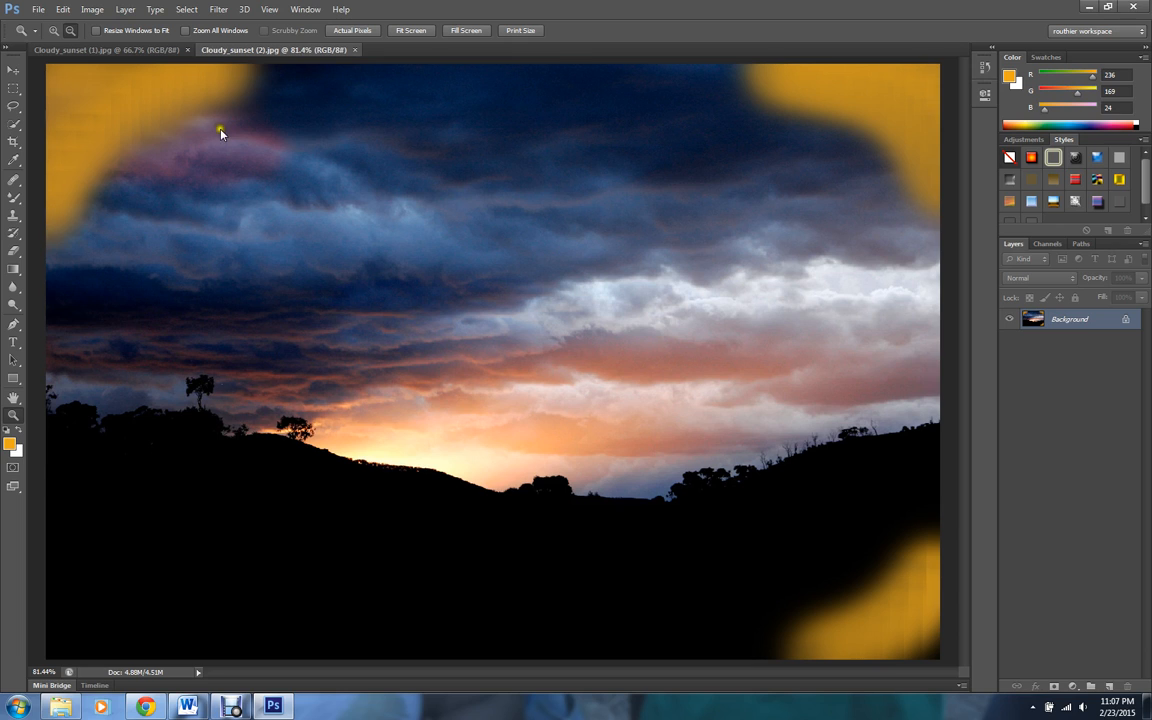
# Switch the Zoom tool to zooming in and magnify the tall tree on the left hill to 400%.
pyautogui.click(53, 31)
pyautogui.click(200, 390)
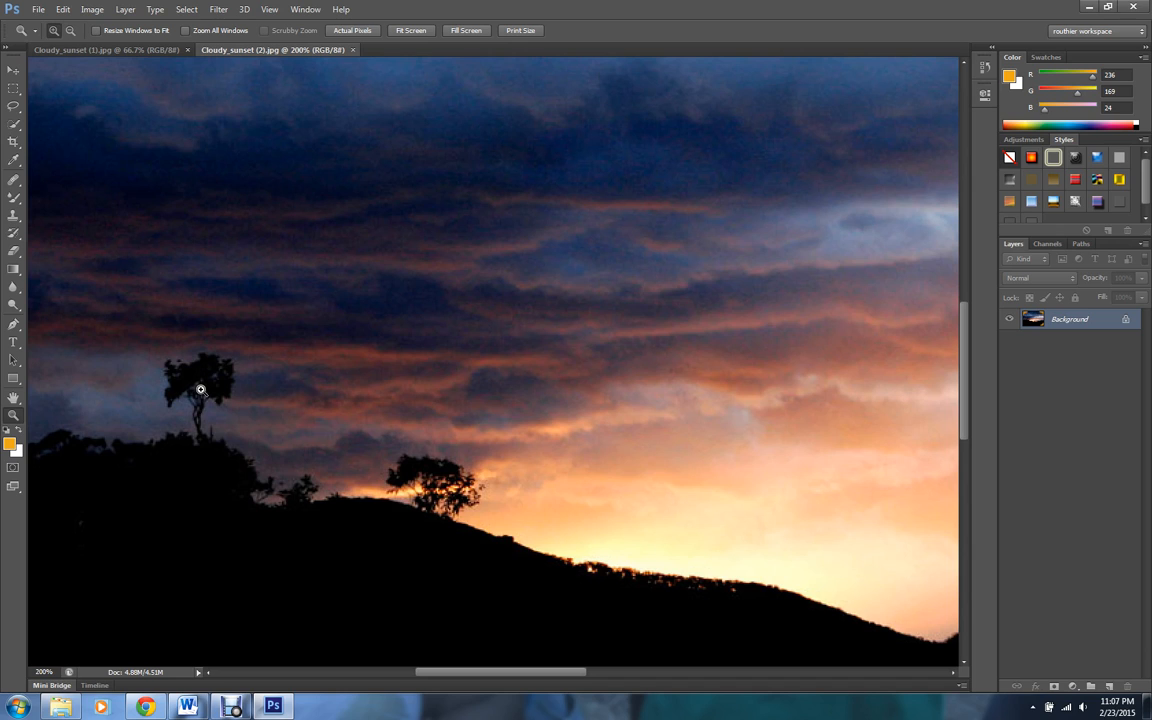
pyautogui.click(200, 390)
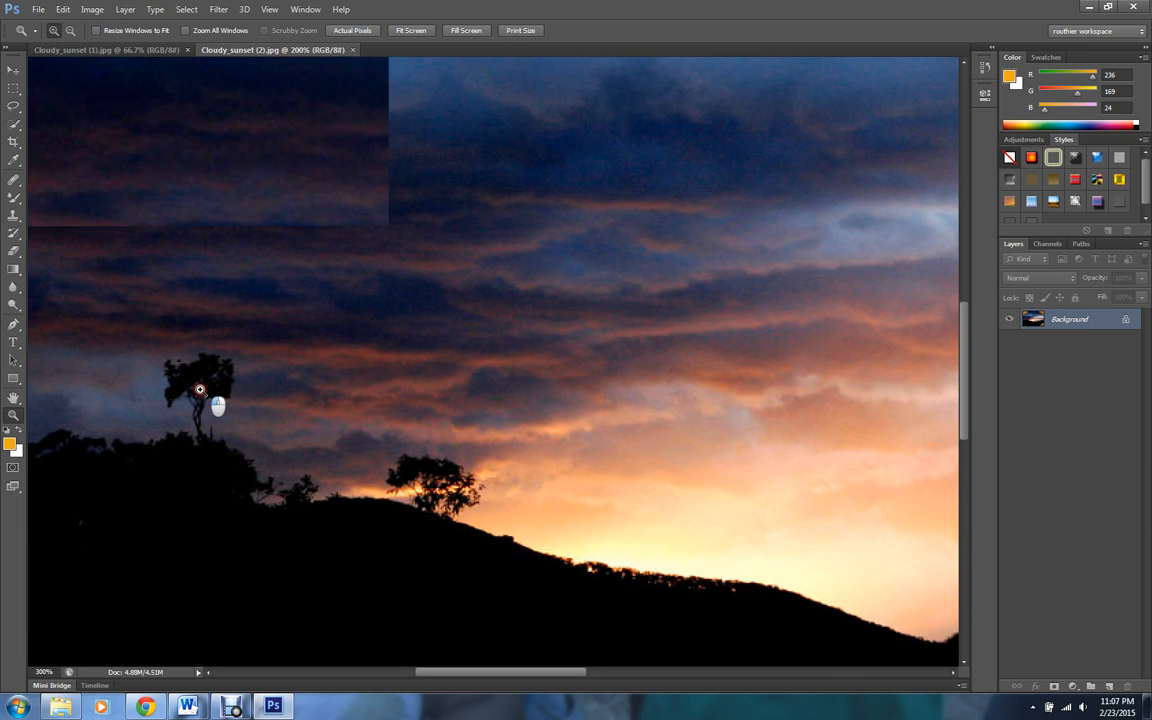
pyautogui.click(200, 390)
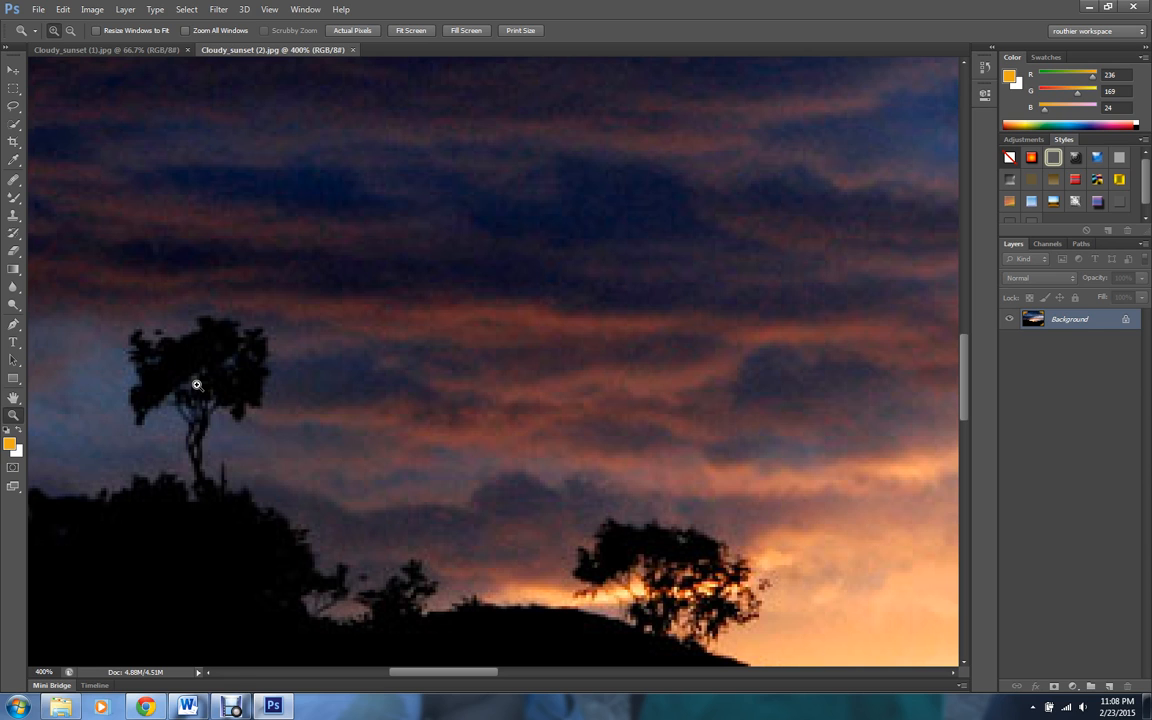
# Temporarily reverse the Zoom tool and zoom out from the tall tree to 66.67%.
pyautogui.keyDown('alt'); pyautogui.click(196, 384); pyautogui.keyUp('alt')
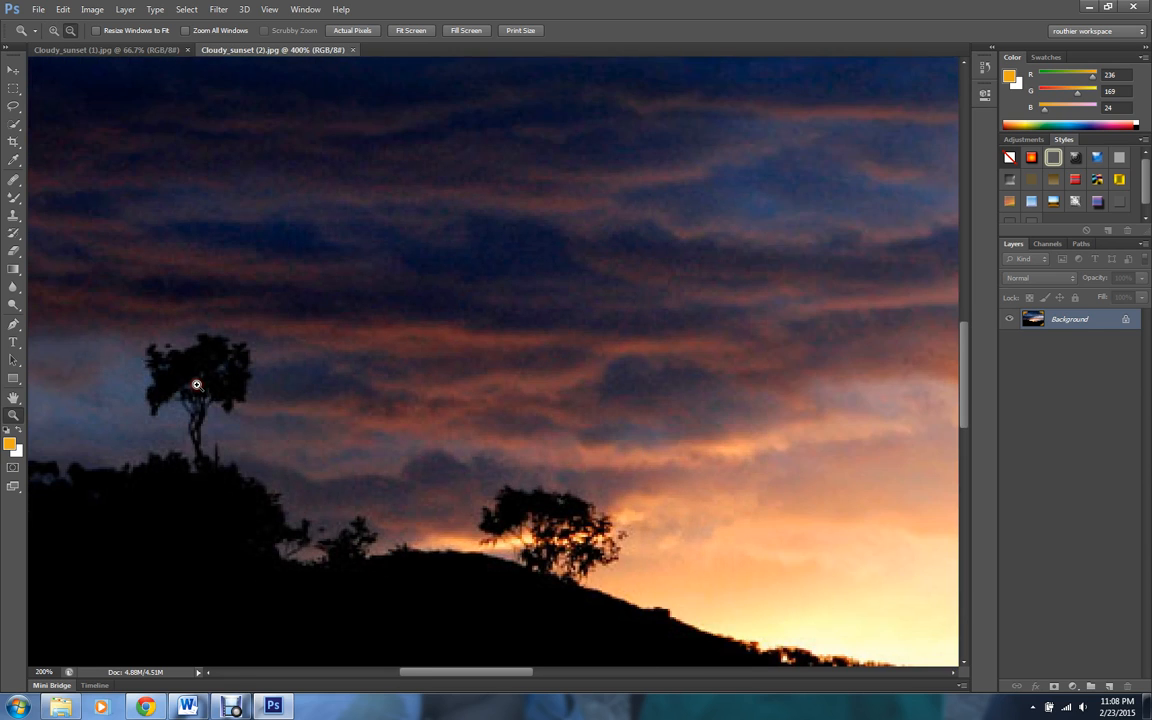
pyautogui.keyDown('alt'); pyautogui.click(196, 384); pyautogui.keyUp('alt')
pyautogui.keyDown('alt'); pyautogui.click(196, 384); pyautogui.keyUp('alt')
pyautogui.keyDown('alt'); pyautogui.click(196, 384); pyautogui.keyUp('alt')
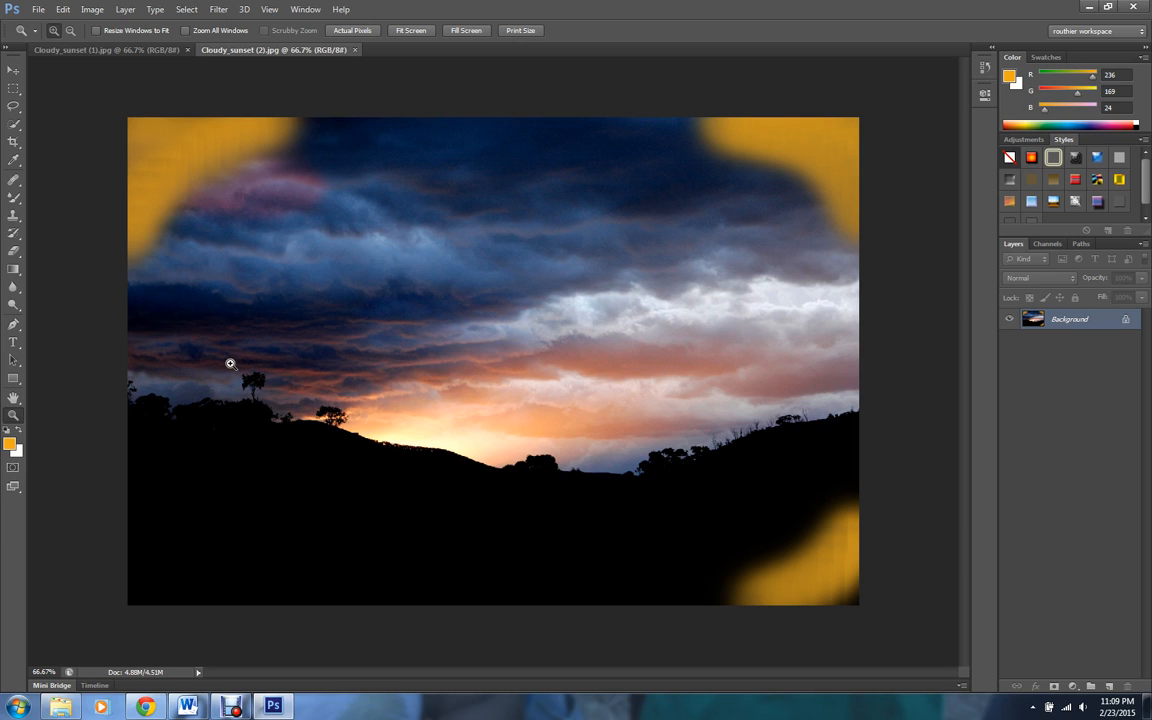
# Magnify a boxed area around the tall tree to about 773%, then return to 100% and center the image horizontally.
pyautogui.moveTo(231, 364); pyautogui.dragTo(274, 415)
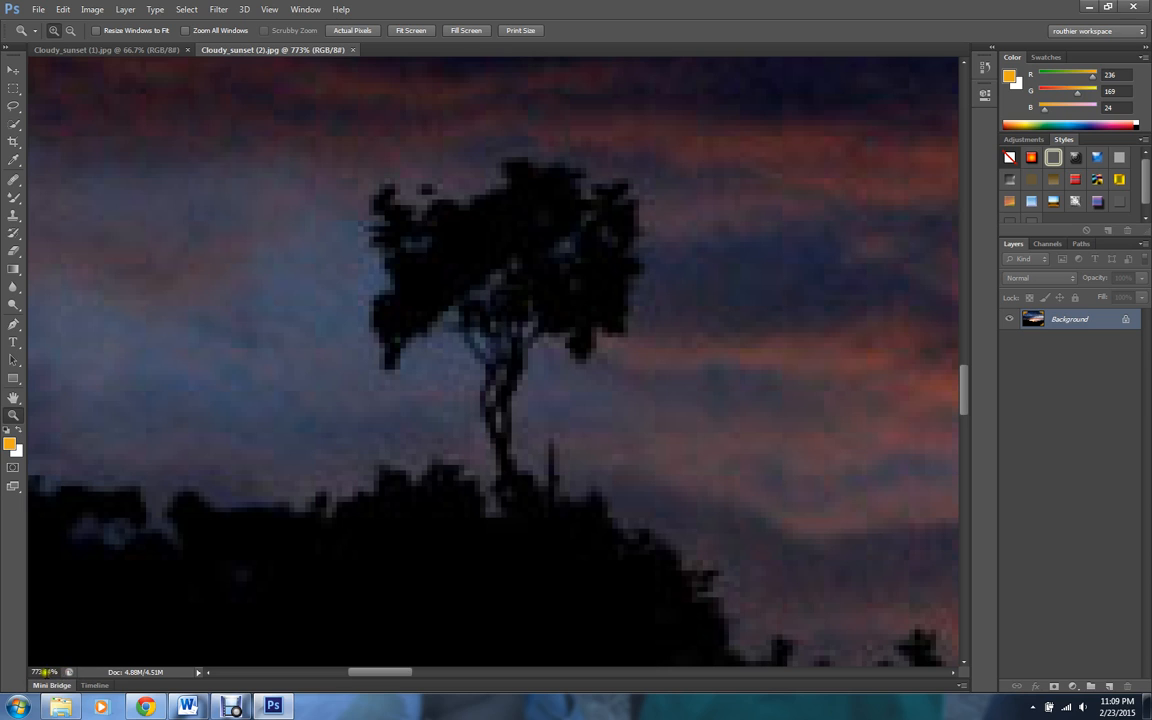
pyautogui.doubleClick(13, 416)
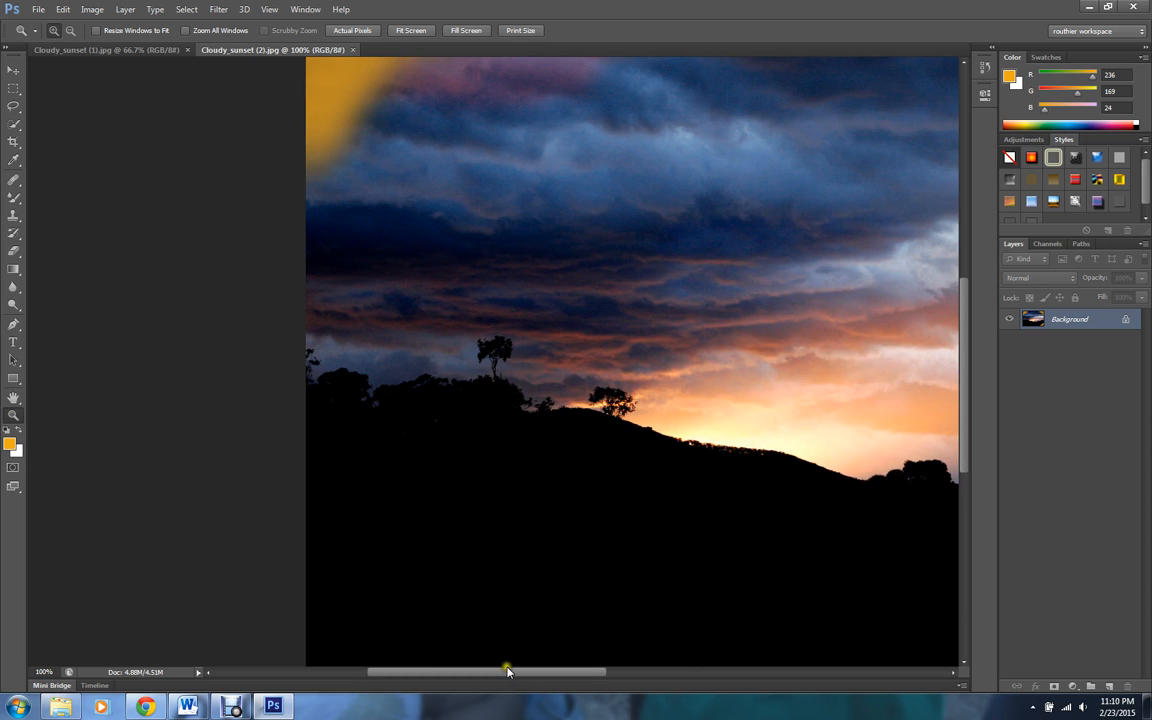
pyautogui.moveTo(507, 669); pyautogui.dragTo(608, 668)
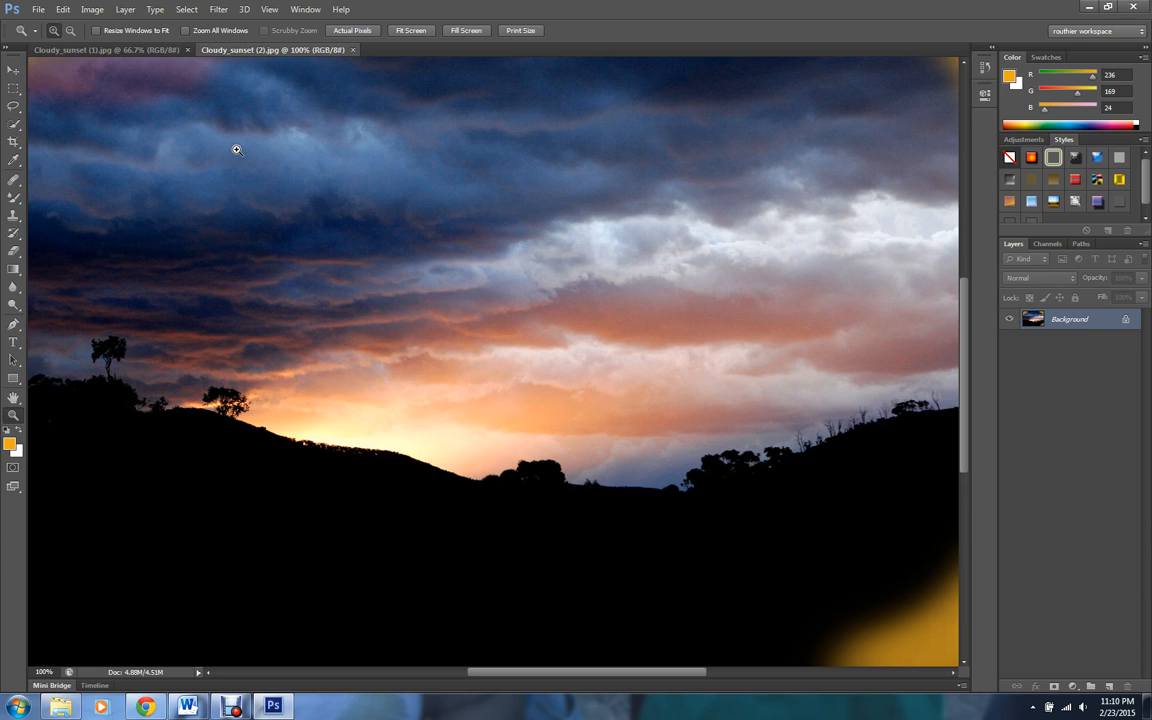
# Activate the Move tool, temporarily zoom in on the clouds to 200%, and check the zoom options available on the image.
pyautogui.click(13, 72)
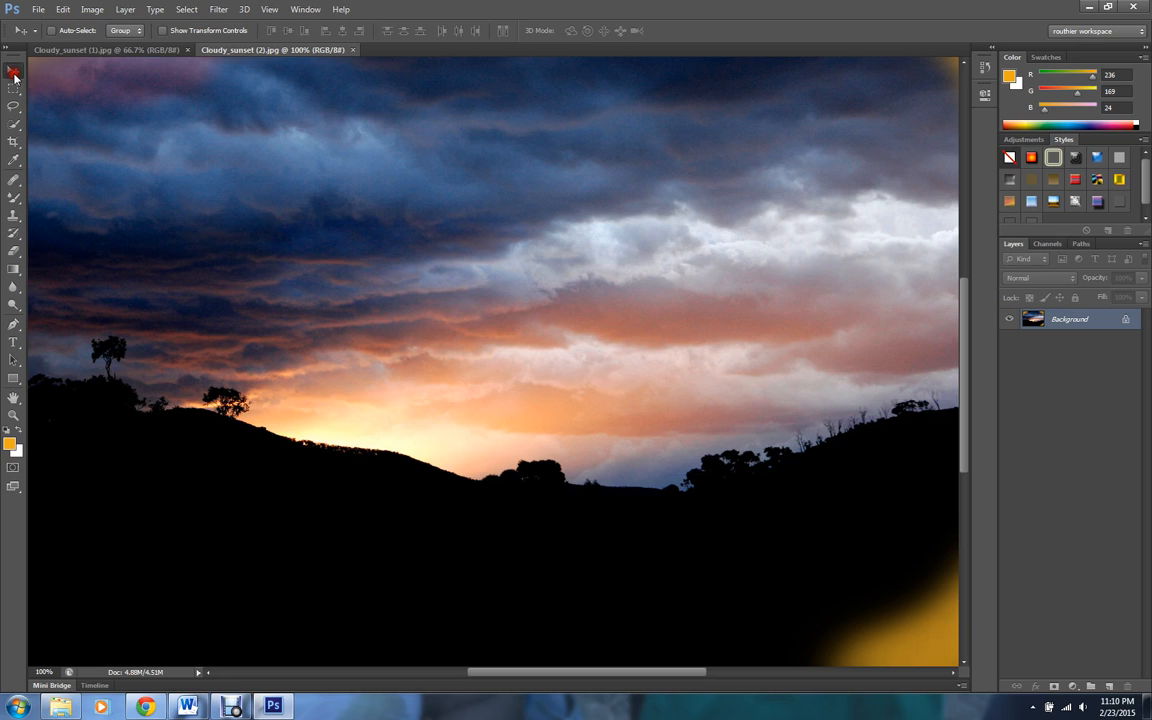
pyautogui.click(378, 310)
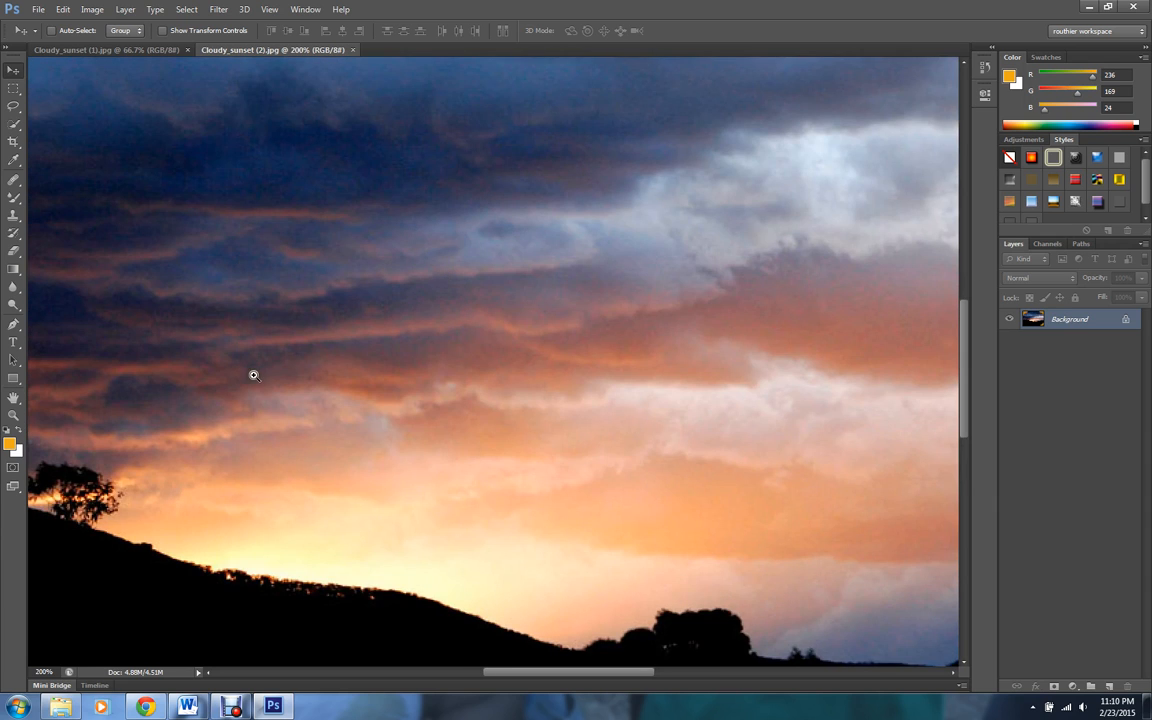
pyautogui.rightClick(394, 289)
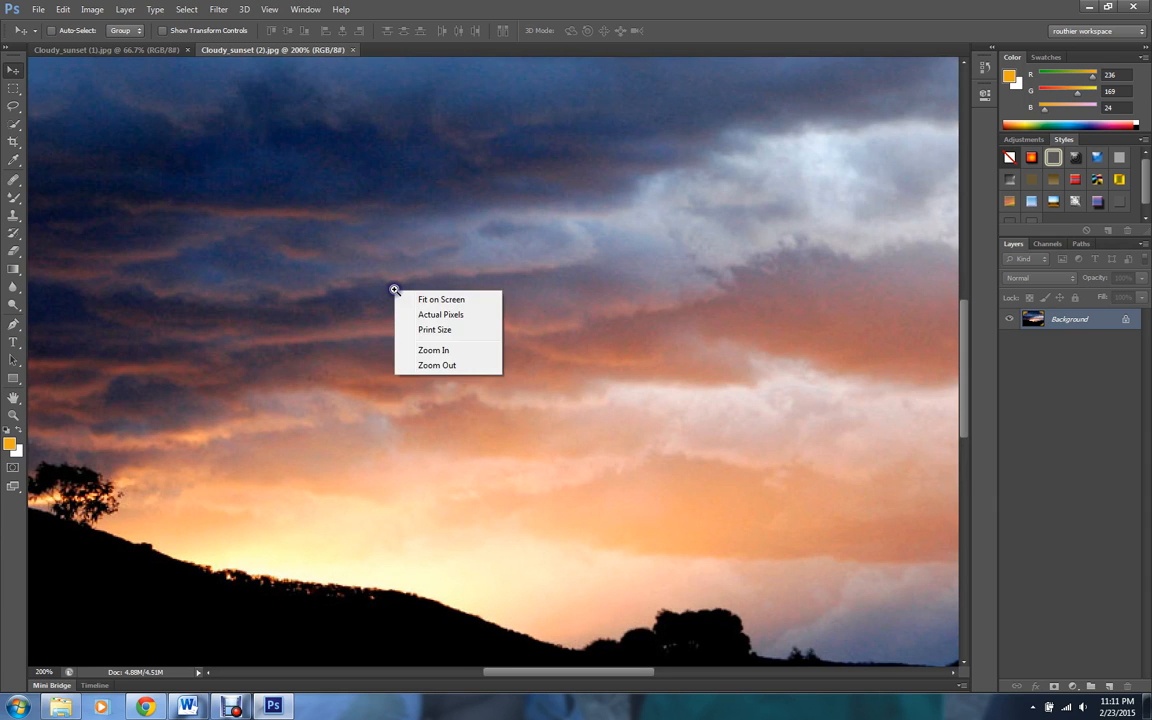
pyautogui.click(362, 290)
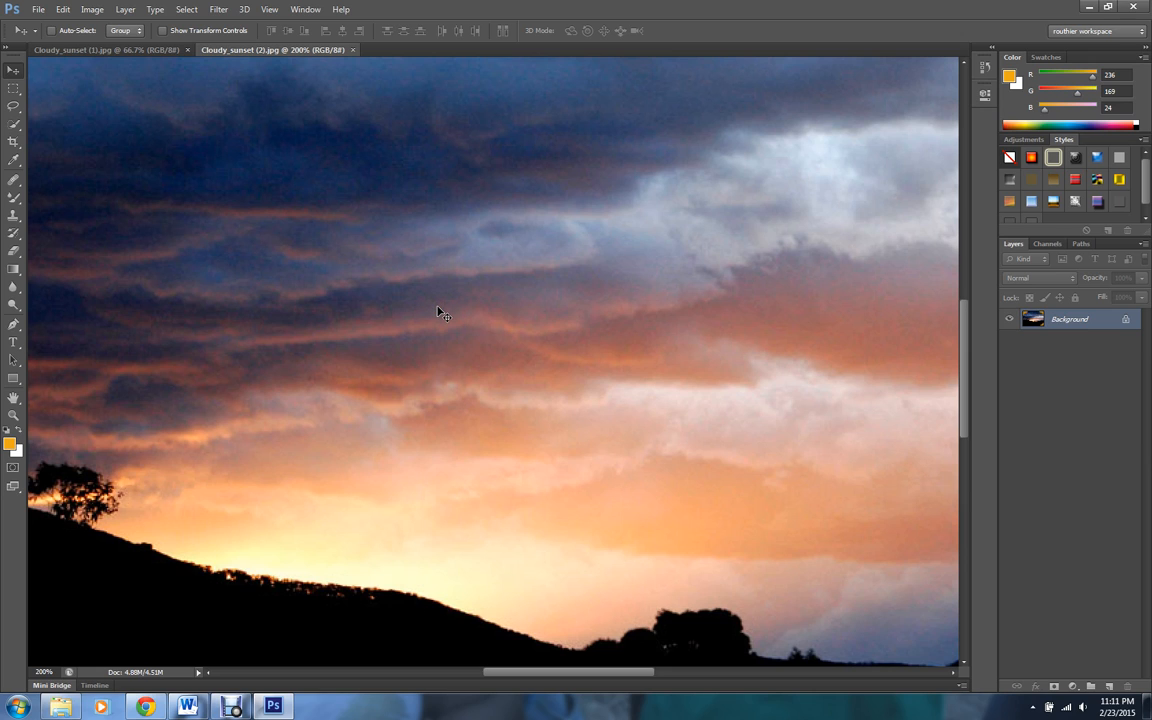
# With the Move tool still active, temporarily zoom in to 300% and back out to 66.67%.
pyautogui.keyDown('ctrl'); pyautogui.click(373, 267); pyautogui.keyUp('ctrl')
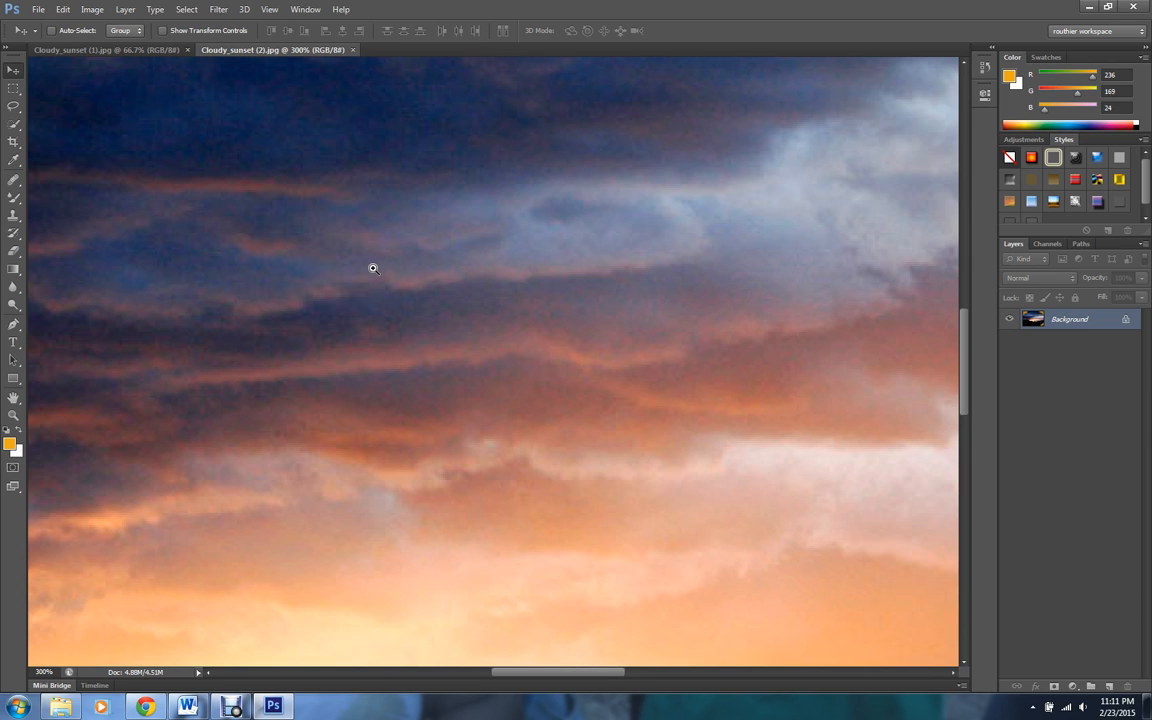
pyautogui.keyDown('alt'); pyautogui.click(373, 268); pyautogui.keyUp('alt')
pyautogui.keyDown('alt'); pyautogui.click(373, 268); pyautogui.keyUp('alt')
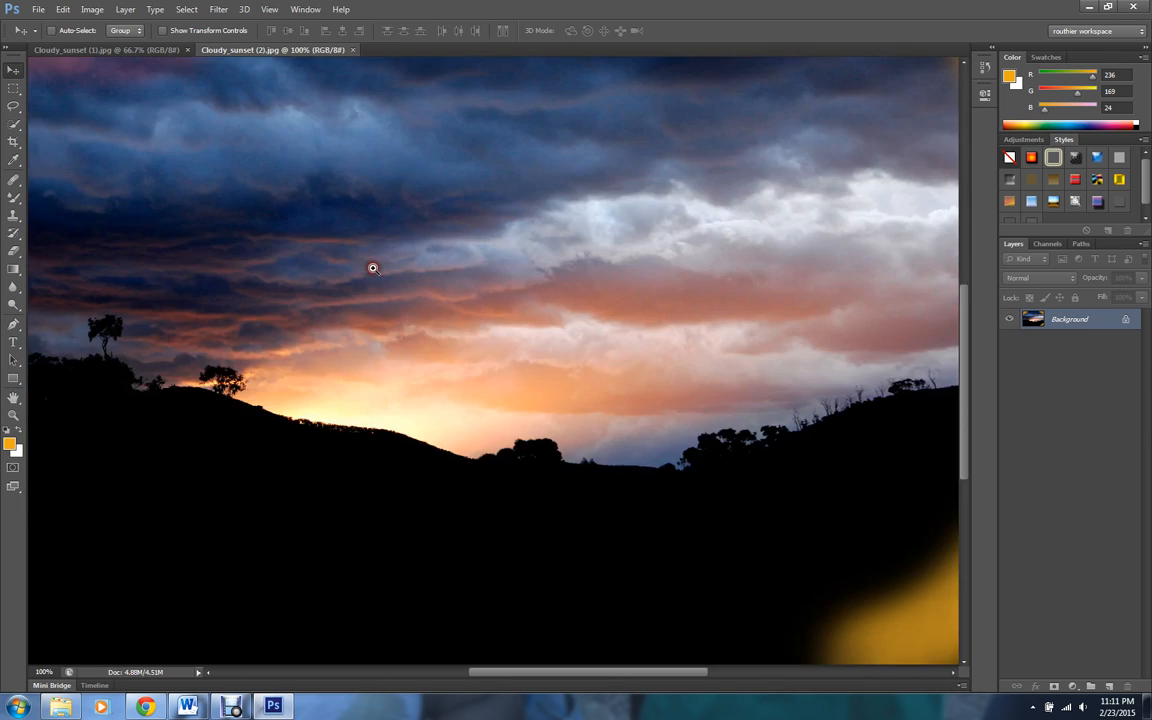
pyautogui.keyDown('alt'); pyautogui.click(373, 268); pyautogui.keyUp('alt')
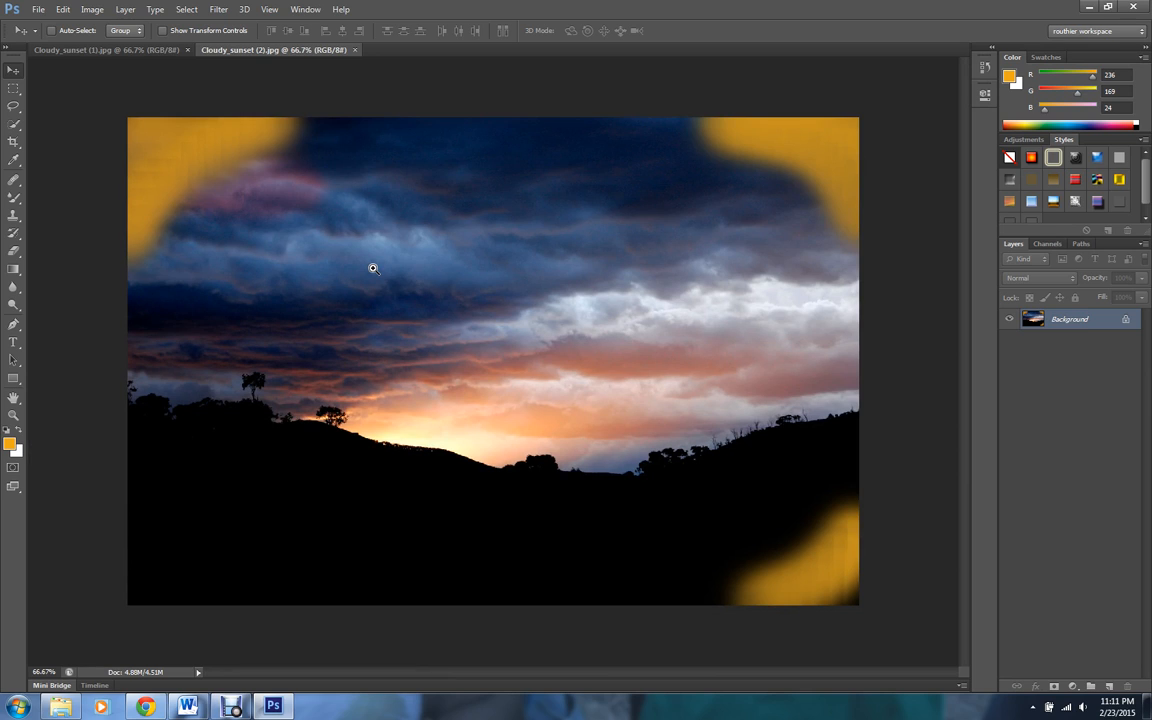